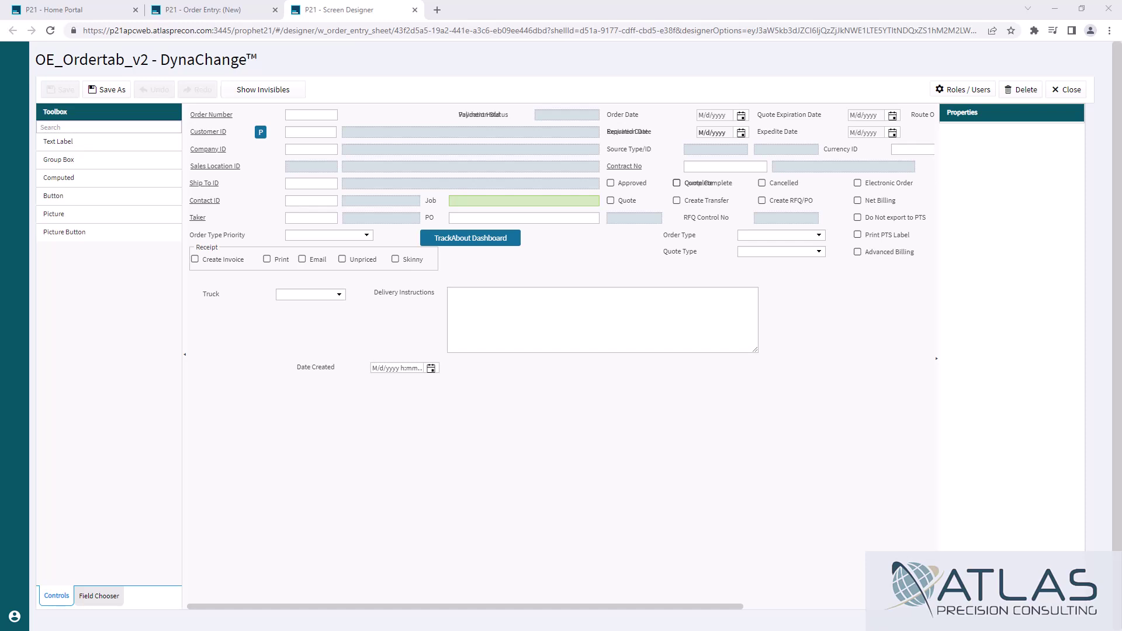
Delete the Date Created field and its label from the OE_Ordertab_v2 layout
{"action": "left_click", "coordinate": [388, 373]}
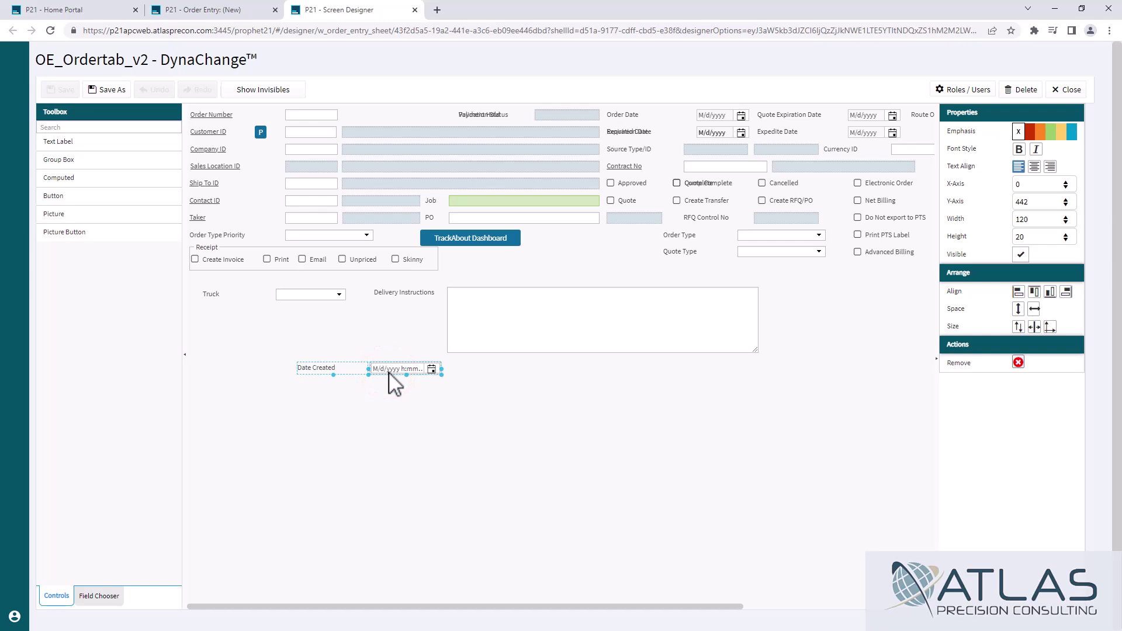
{"action": "left_click", "coordinate": [1019, 362]}
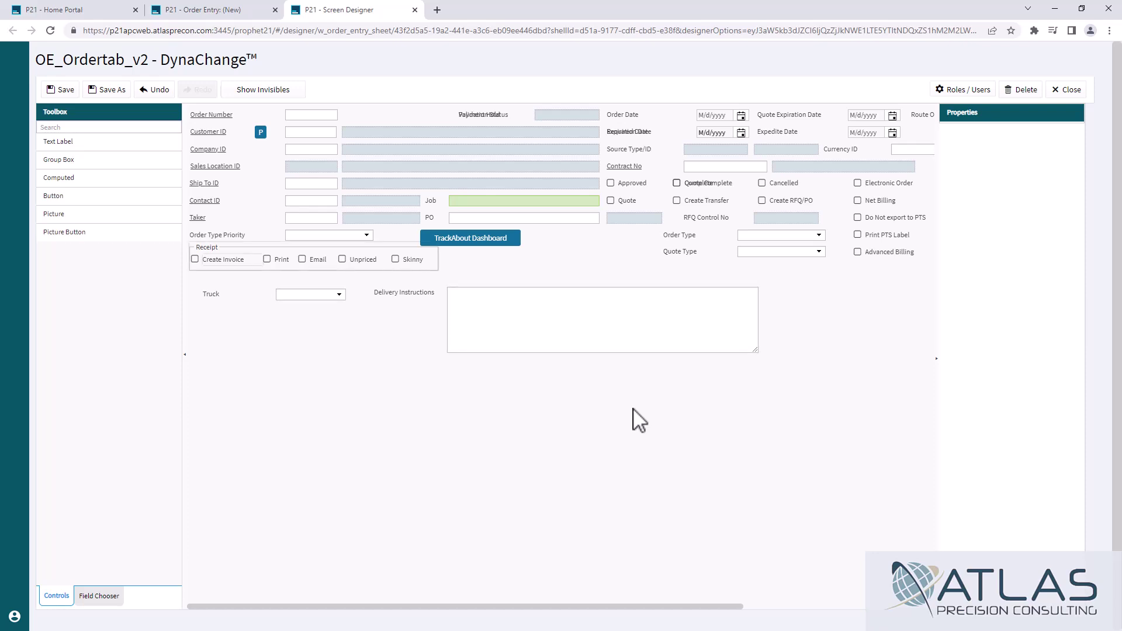
Uncheck Visible on the Company ID label and turn on Show Invisibles
{"action": "left_click", "coordinate": [304, 150]}
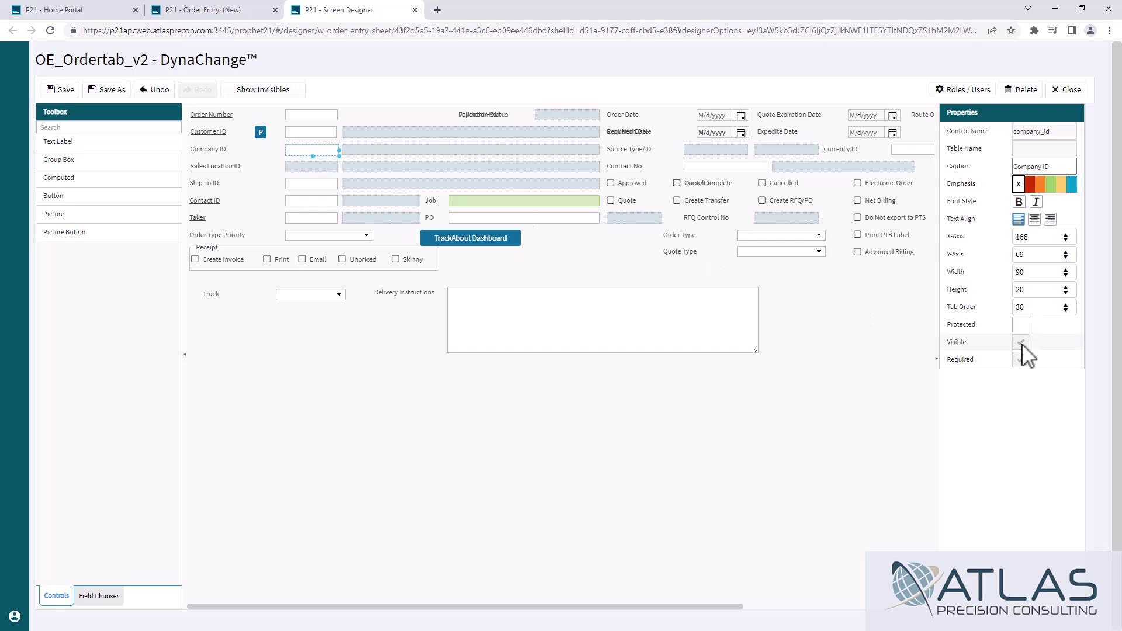
{"action": "left_click", "coordinate": [208, 149]}
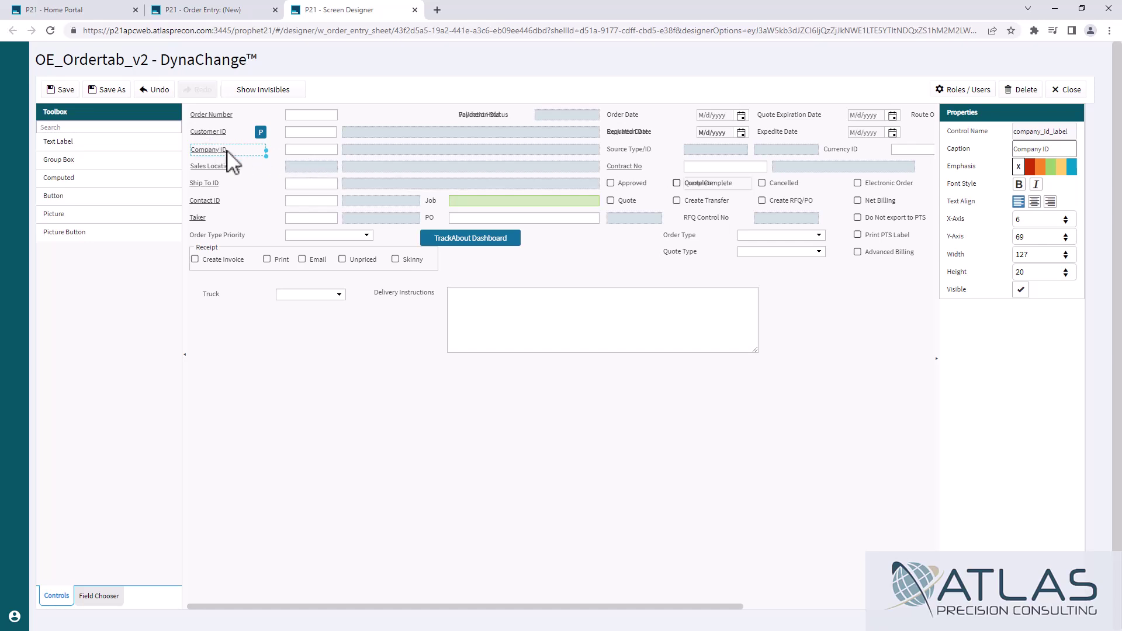
{"action": "left_click", "coordinate": [1020, 290]}
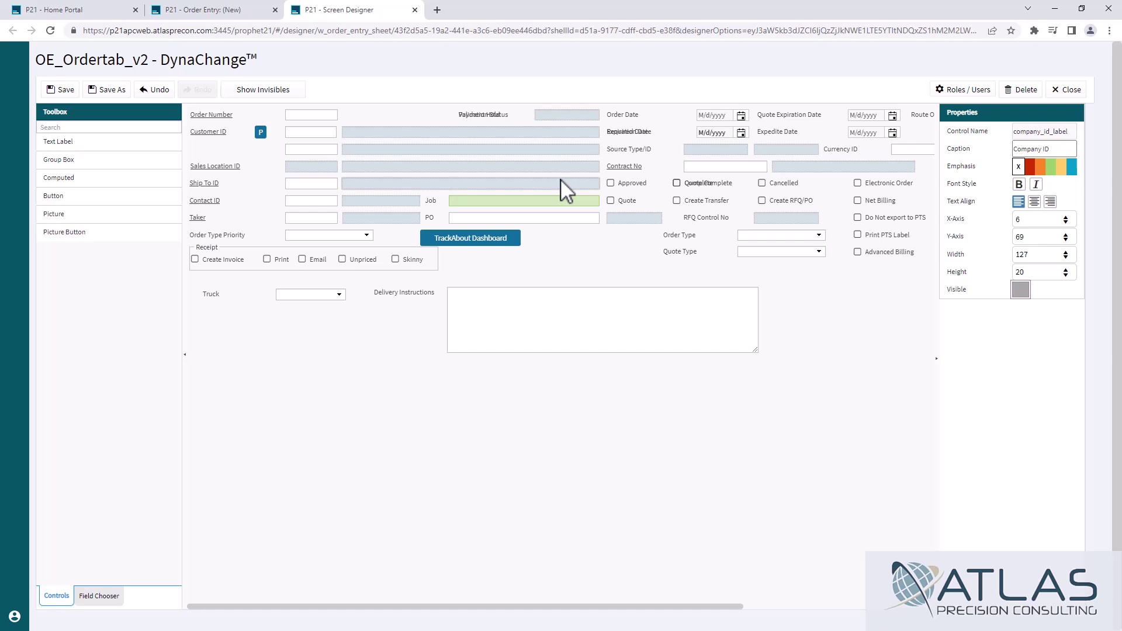
{"action": "left_click", "coordinate": [263, 89]}
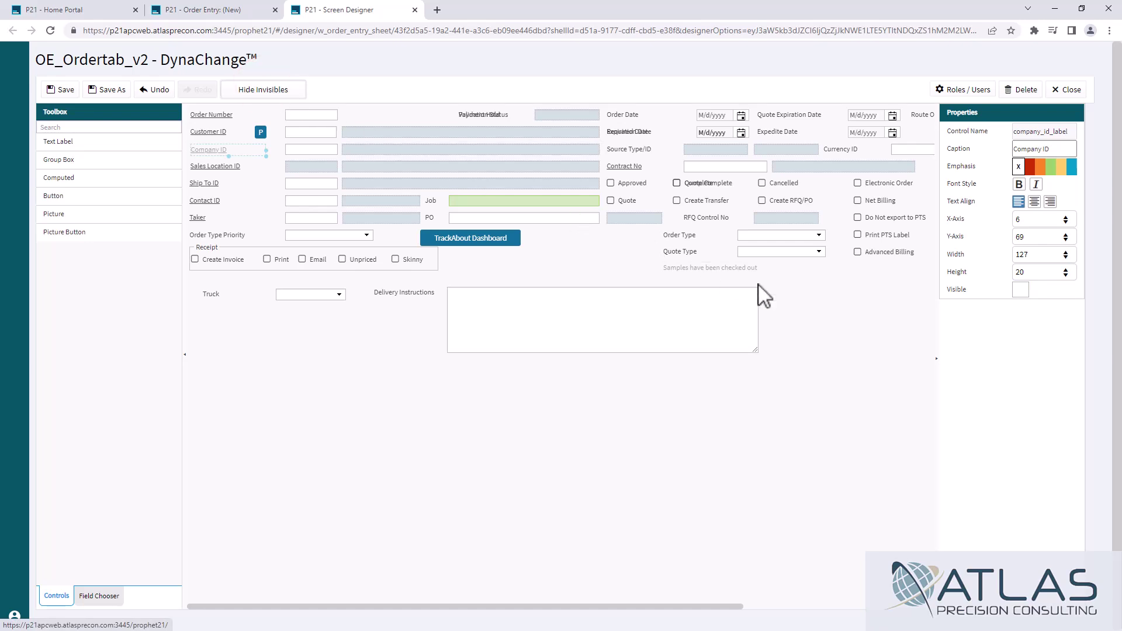
Recheck Visible on the Company ID label and switch to Hide Invisibles
{"action": "left_click", "coordinate": [211, 148]}
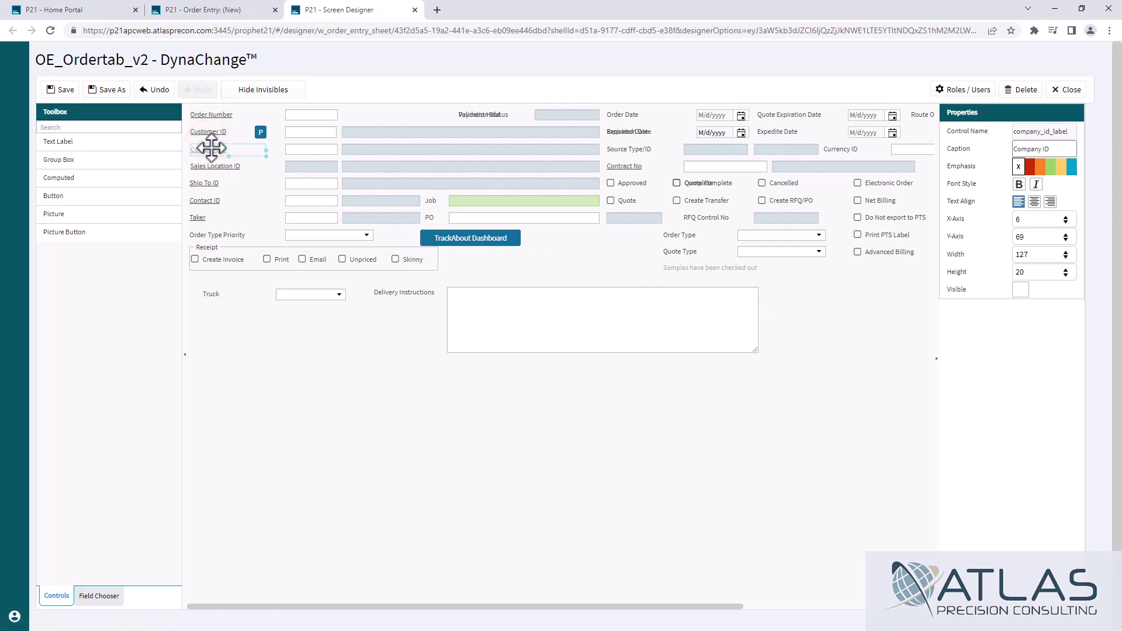
{"action": "left_click", "coordinate": [1020, 289]}
{"action": "left_click", "coordinate": [371, 387]}
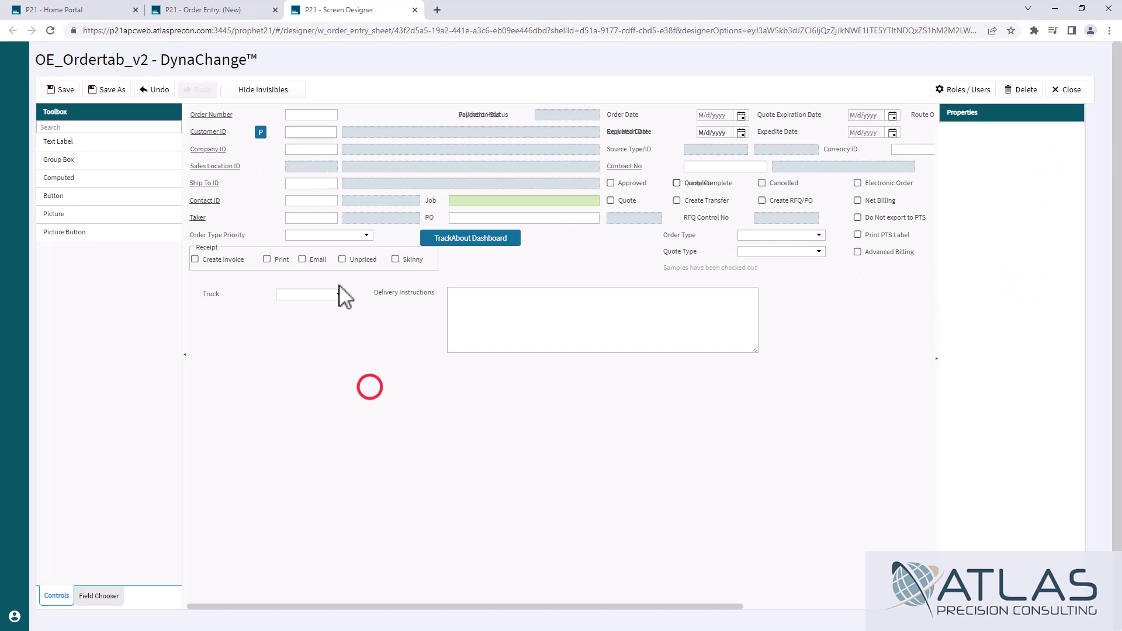
{"action": "left_click", "coordinate": [279, 91]}
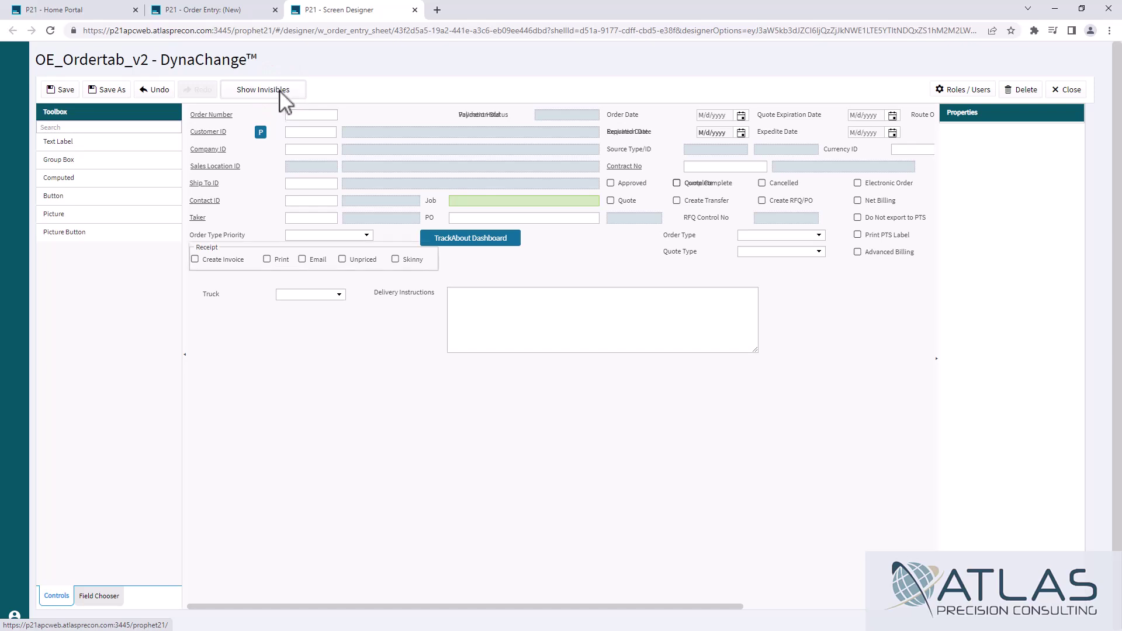
Drag the Receipt group box below Delivery Instructions and nudge its Create Invoice checkbox
{"action": "left_click", "coordinate": [250, 245]}
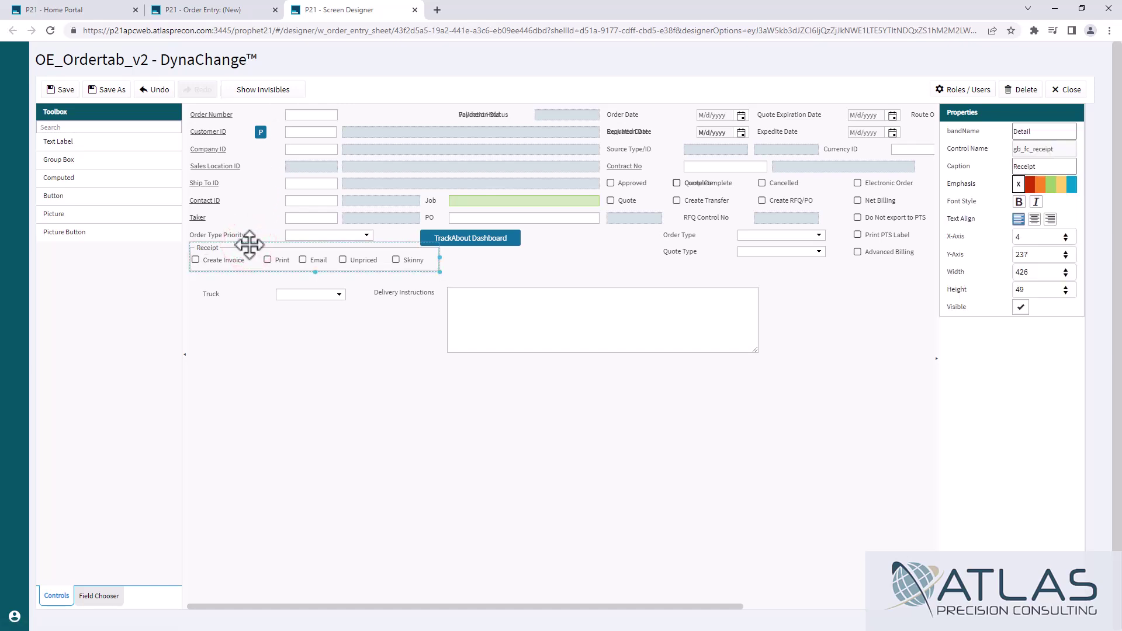
{"action": "left_click_drag", "start_coordinate": [242, 244], "coordinate": [661, 394]}
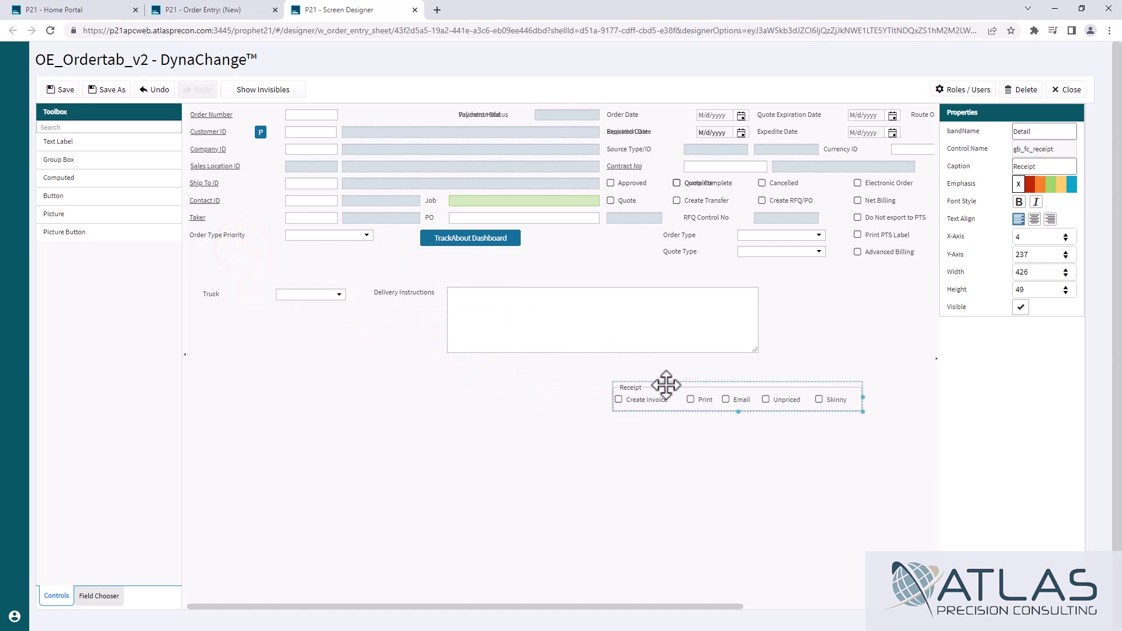
{"action": "left_click", "coordinate": [518, 386]}
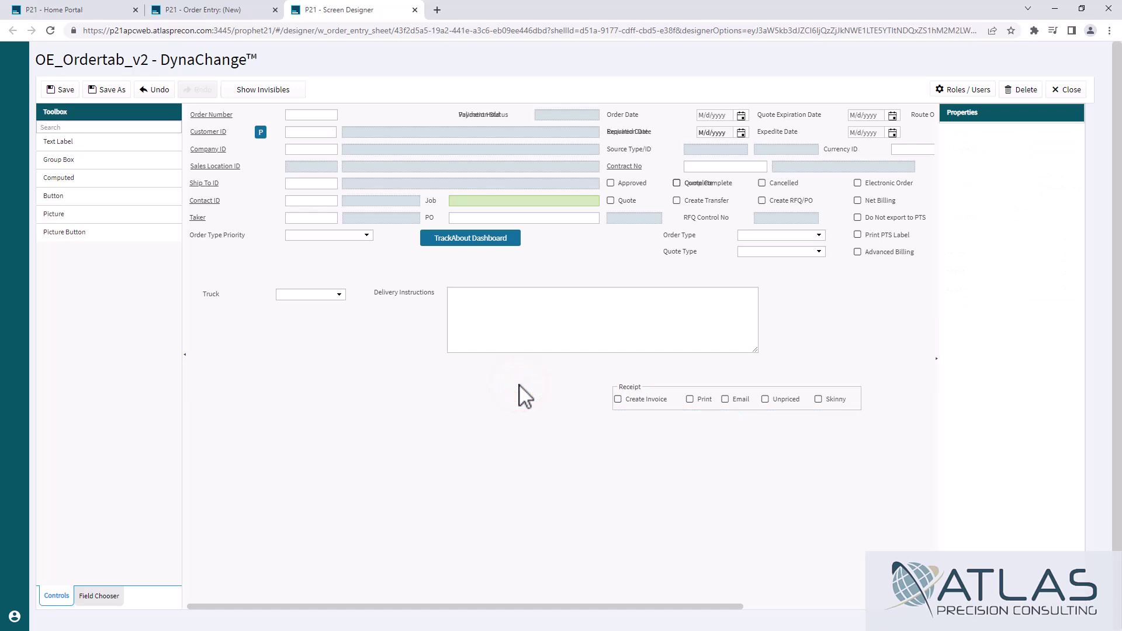
{"action": "left_click", "coordinate": [651, 400]}
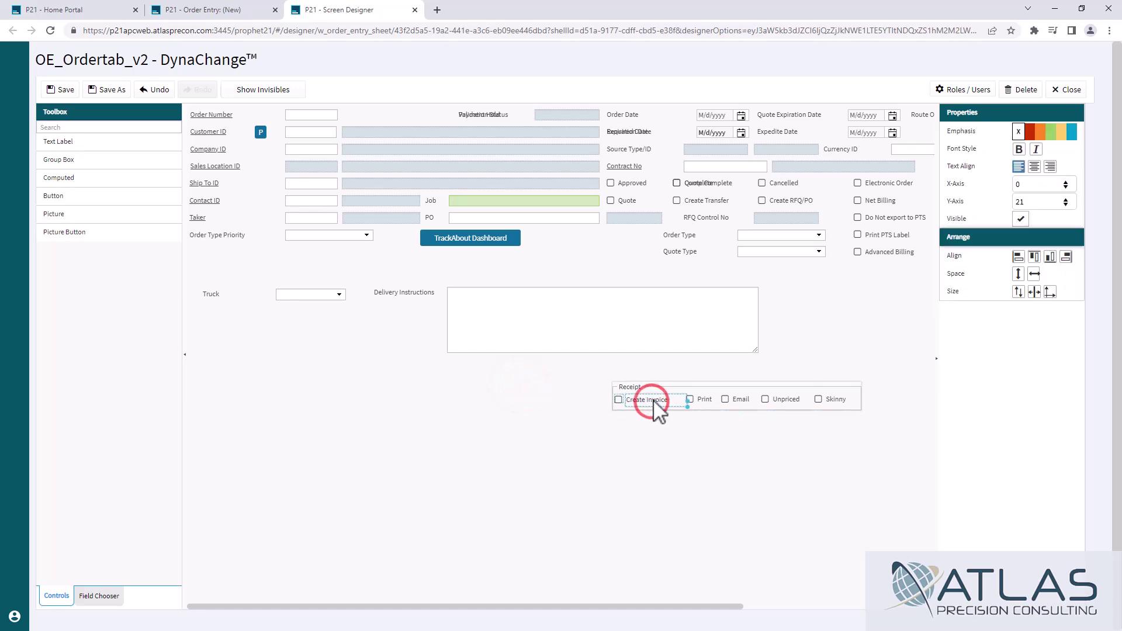
{"action": "left_click_drag", "start_coordinate": [653, 399], "coordinate": [654, 425]}
Enlarge the Receipt box by dragging its bottom edge down and right edge outward
{"action": "left_click", "coordinate": [657, 386]}
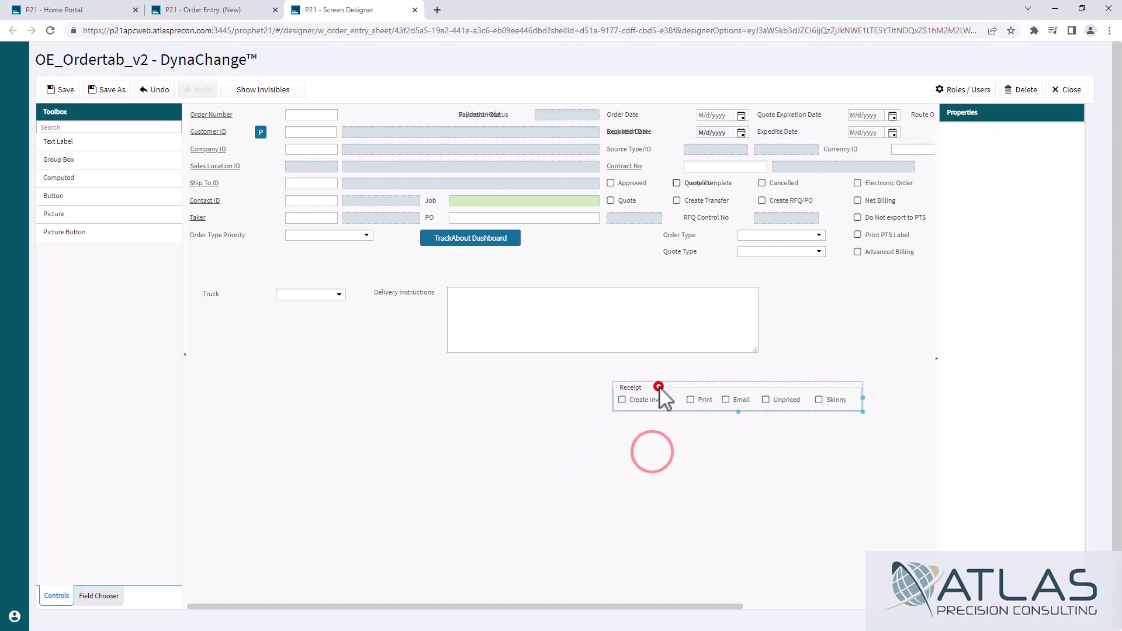
{"action": "left_click", "coordinate": [665, 473]}
{"action": "left_click", "coordinate": [736, 382]}
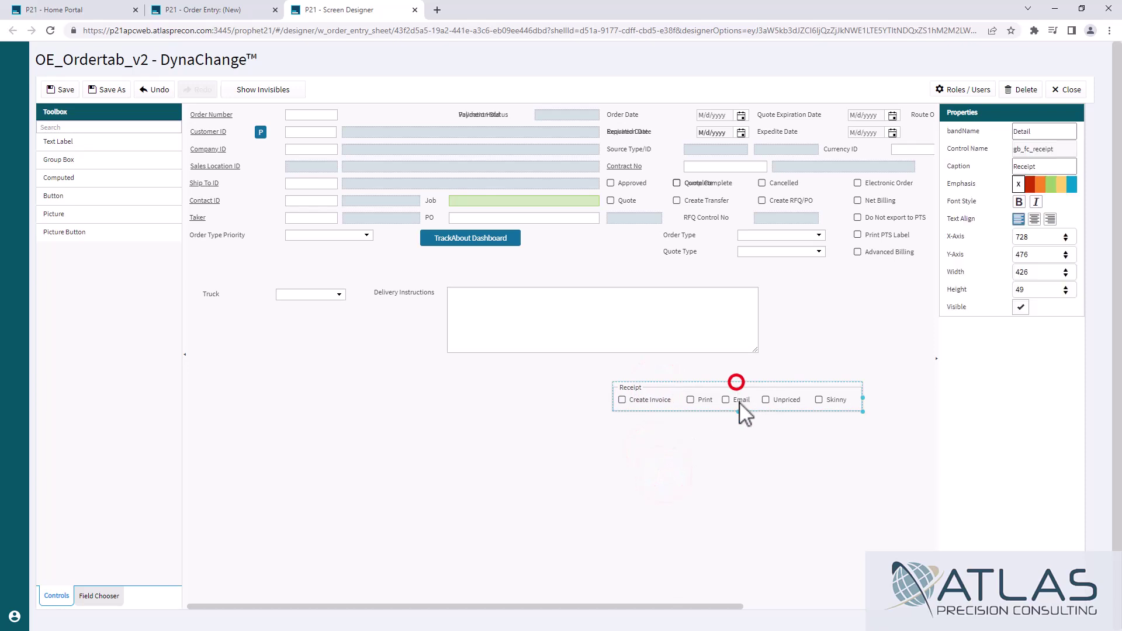
{"action": "left_click_drag", "start_coordinate": [738, 411], "coordinate": [739, 435]}
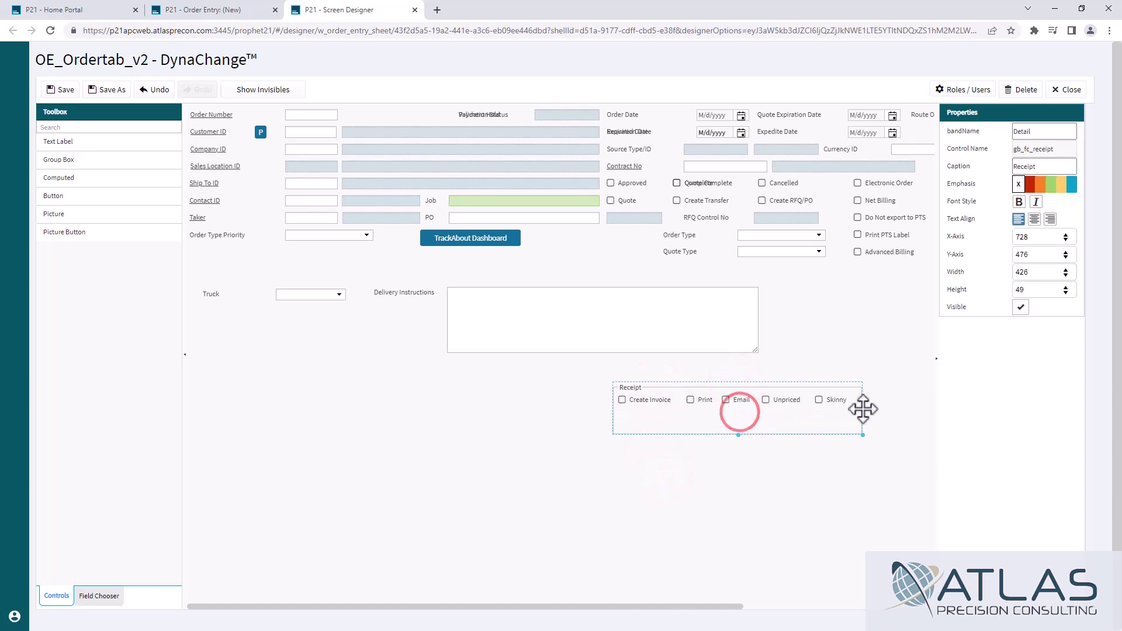
{"action": "left_click_drag", "start_coordinate": [862, 409], "coordinate": [889, 410]}
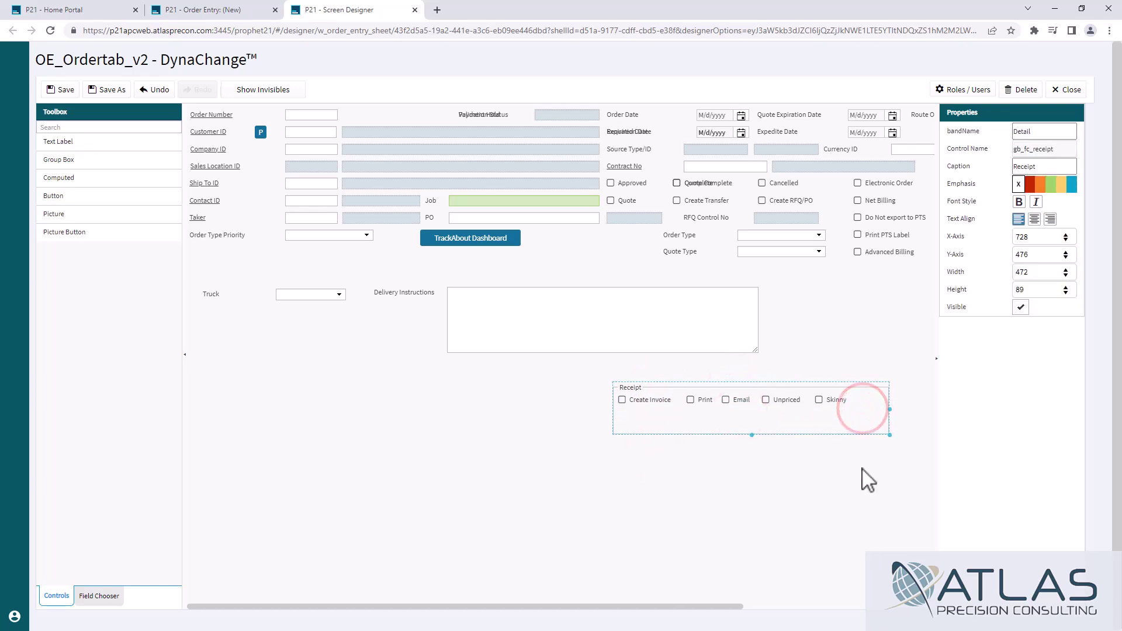
{"action": "left_click", "coordinate": [858, 478]}
{"action": "left_click", "coordinate": [795, 420]}
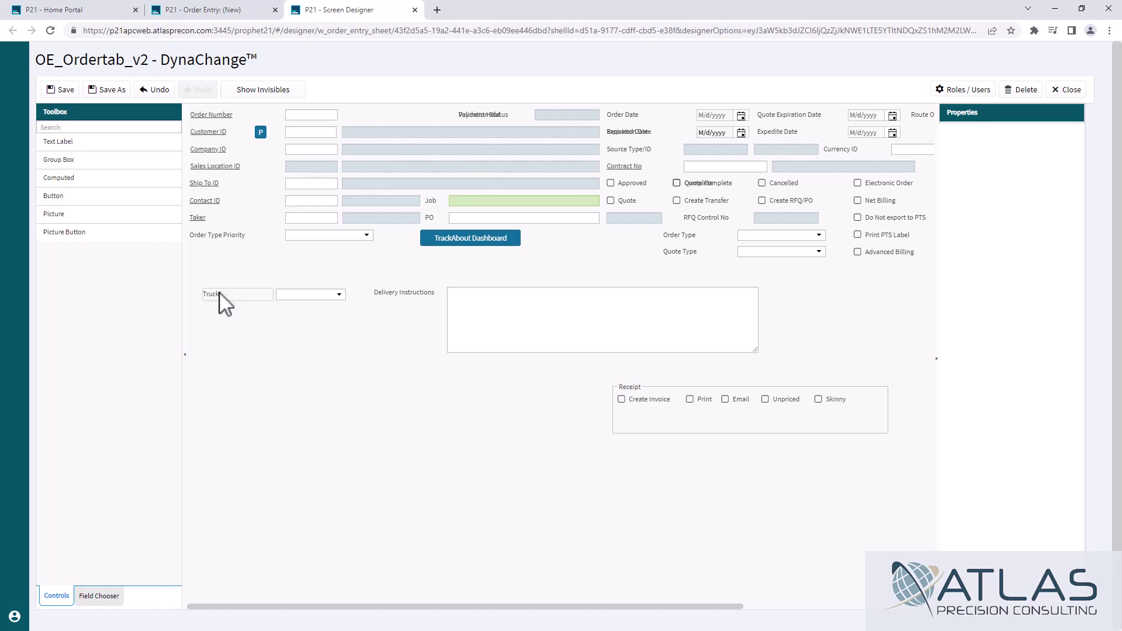
Left-align the Truck label with the Order Type Priority label using Align Left
{"action": "left_click", "coordinate": [263, 337]}
{"action": "left_click", "coordinate": [217, 300]}
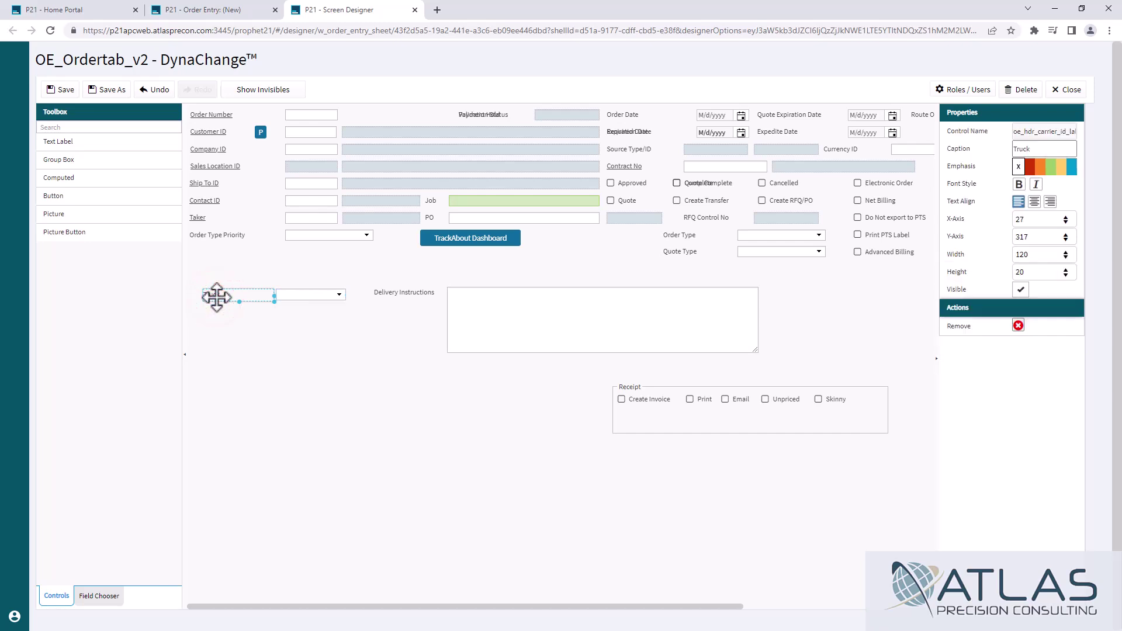
{"action": "left_click", "coordinate": [219, 236]}
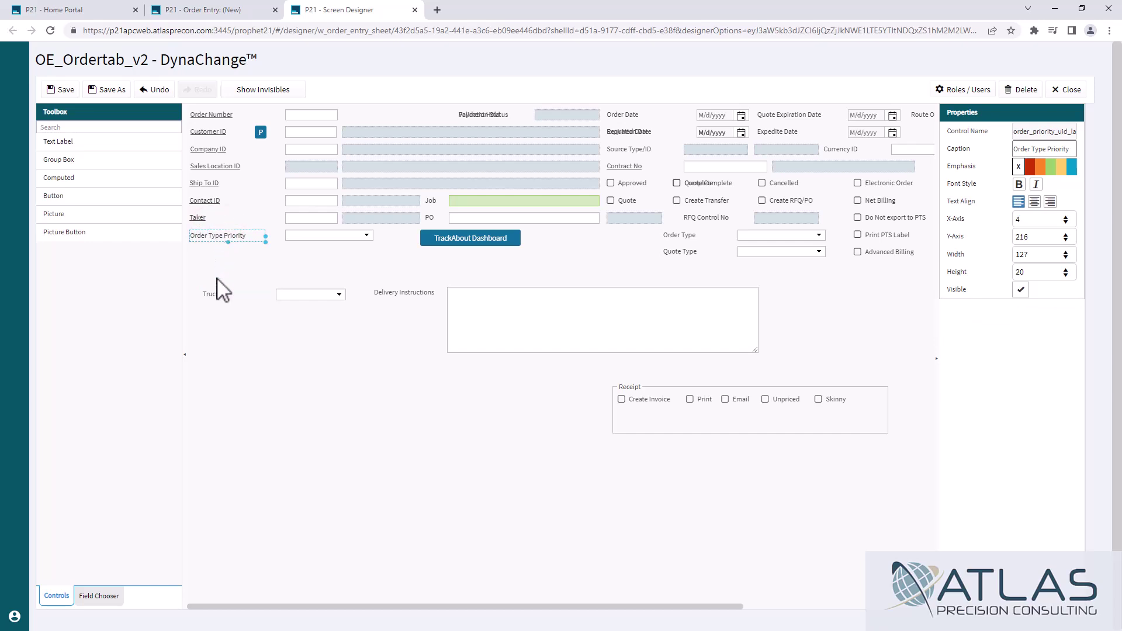
{"action": "left_click", "coordinate": [215, 295], "text": "ctrl"}
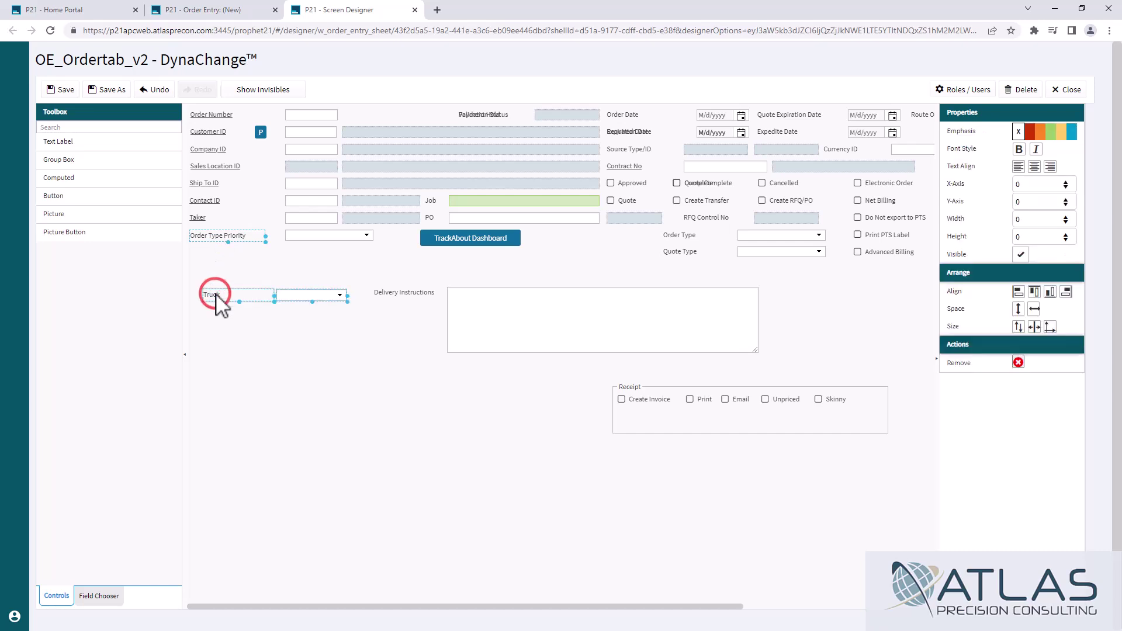
{"action": "left_click", "coordinate": [311, 294], "text": "ctrl"}
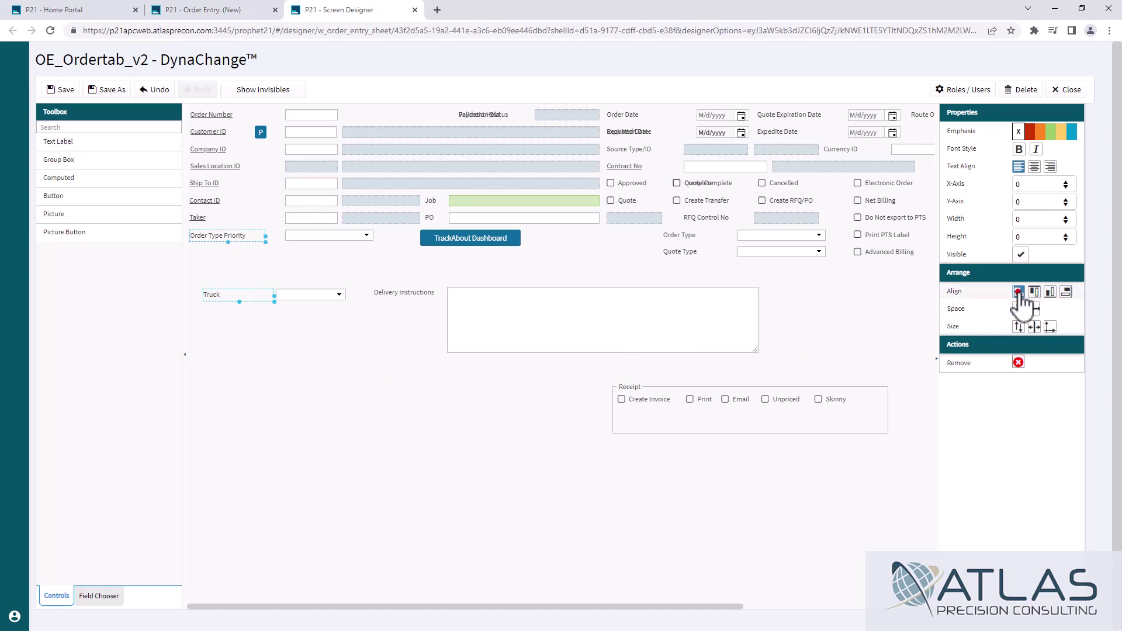
{"action": "left_click", "coordinate": [1018, 292]}
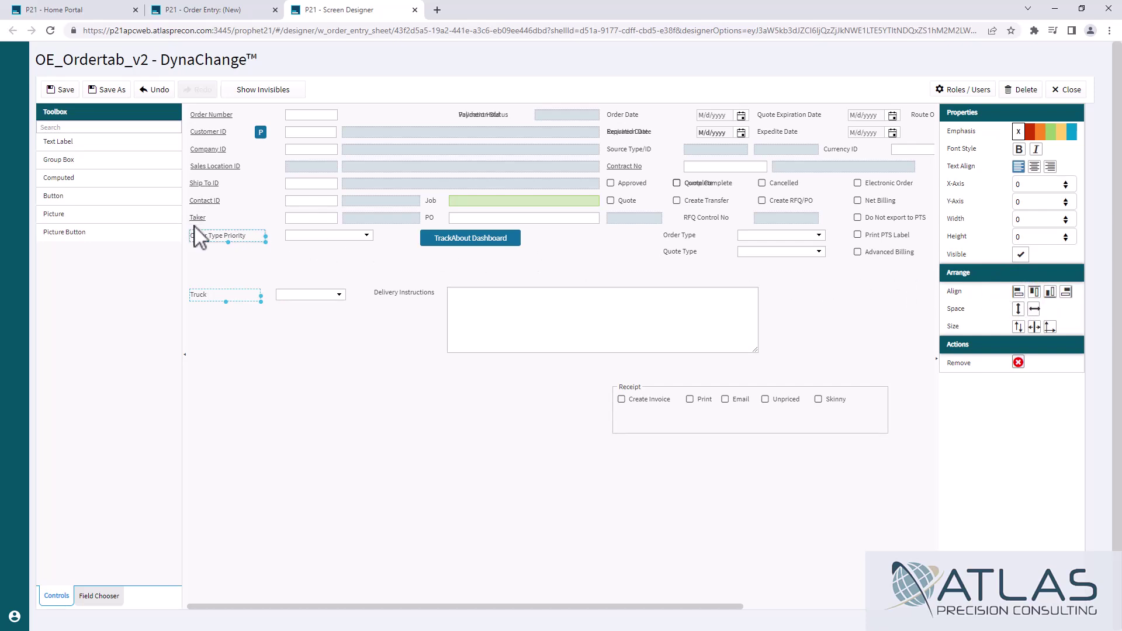
{"action": "left_click", "coordinate": [198, 261]}
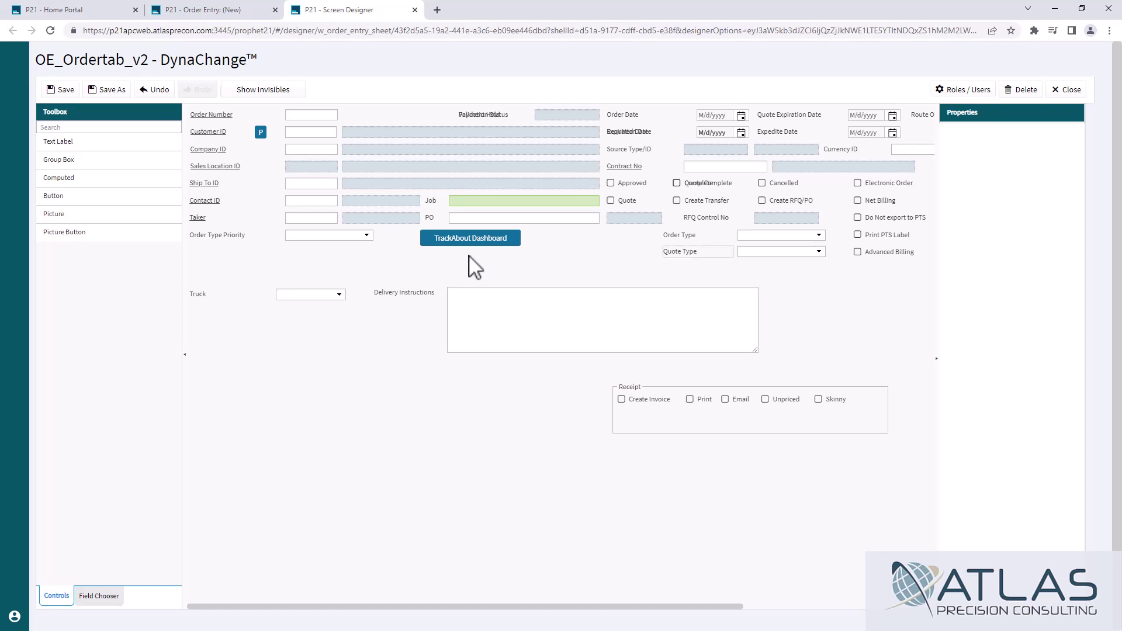
Align the Truck label with Quote Type and left-align the Truck dropdown under Order Type Priority's
{"action": "left_click", "coordinate": [674, 253]}
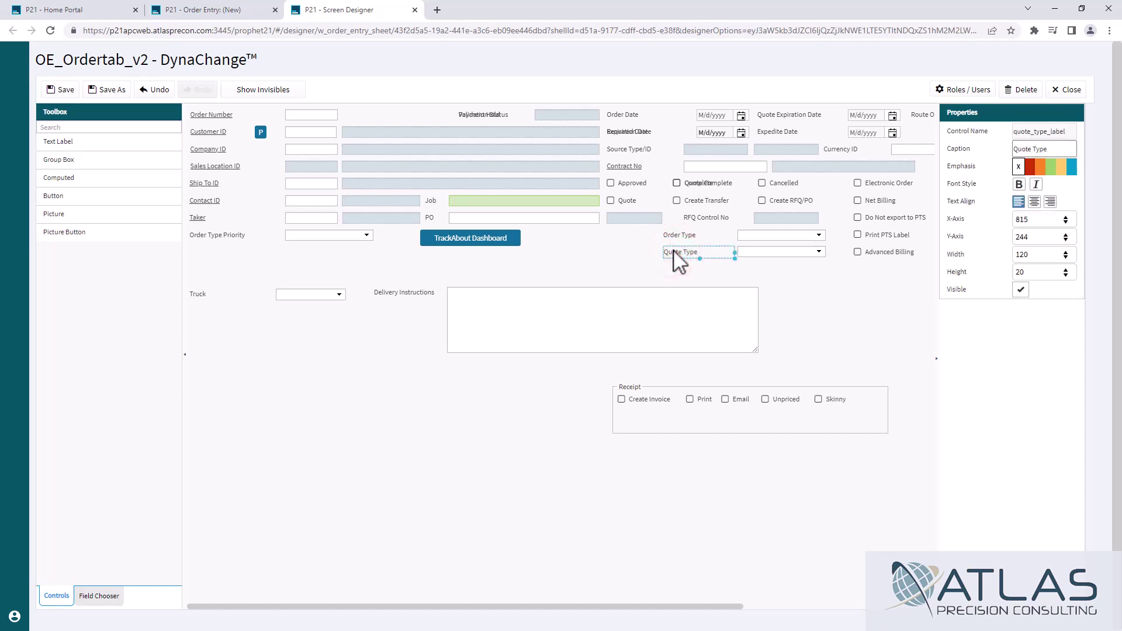
{"action": "left_click", "coordinate": [201, 297], "text": "ctrl"}
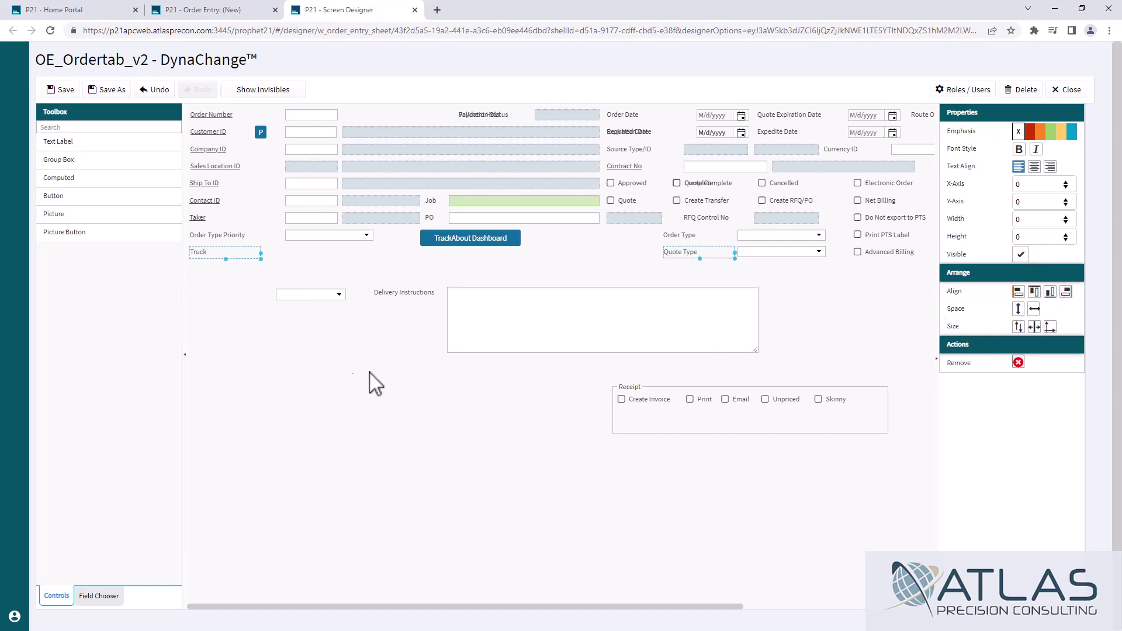
{"action": "left_click", "coordinate": [316, 378]}
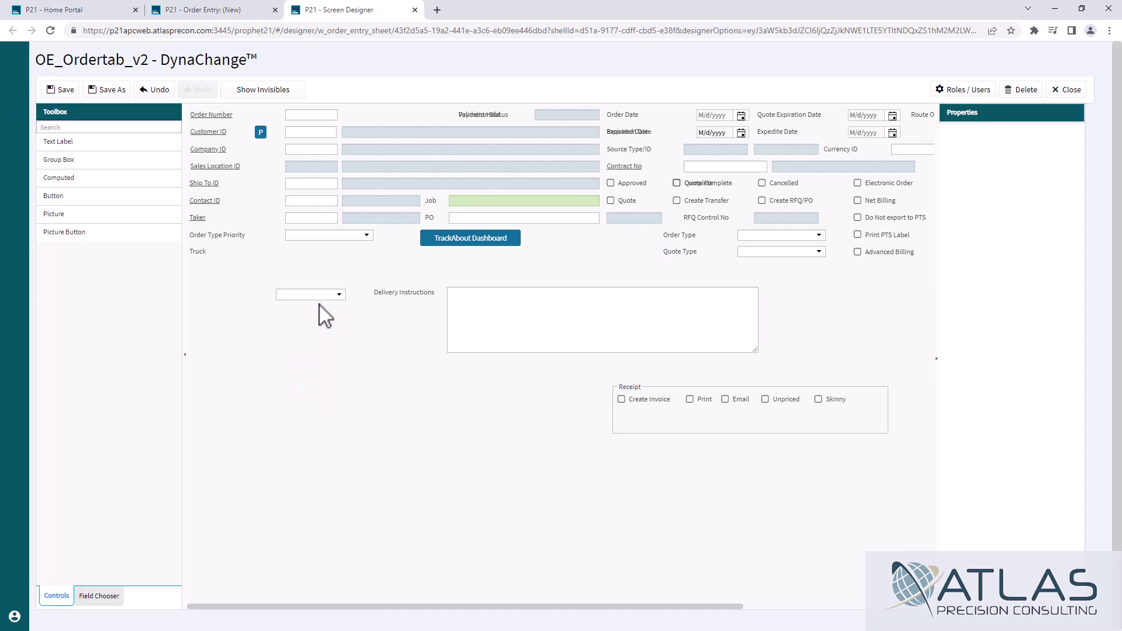
{"action": "left_click", "coordinate": [321, 235]}
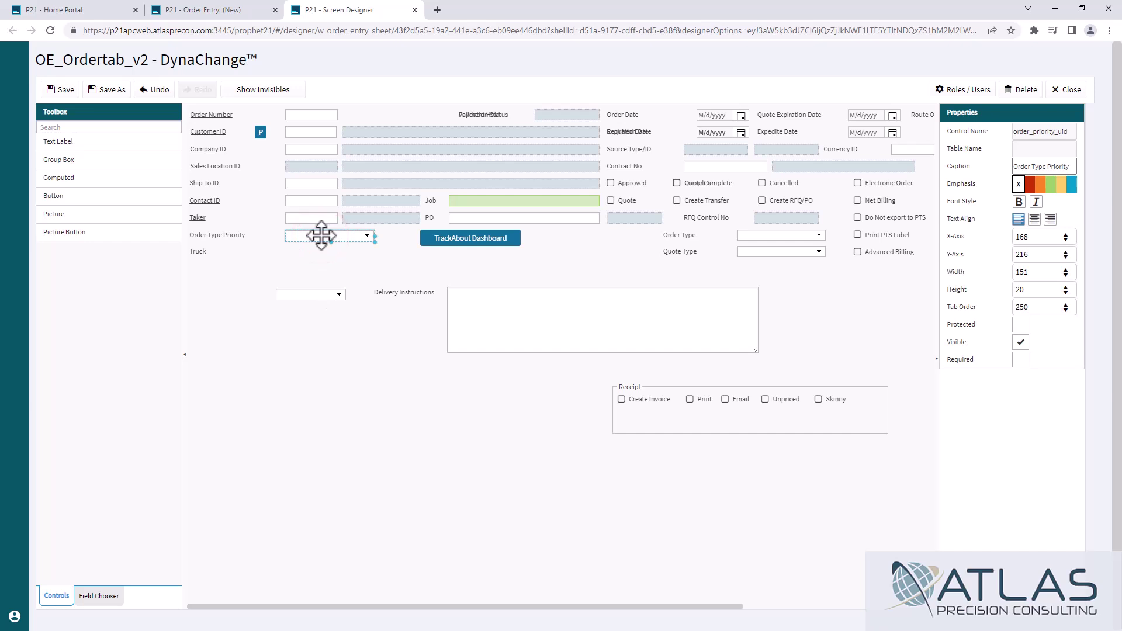
{"action": "left_click", "coordinate": [305, 292], "text": "ctrl"}
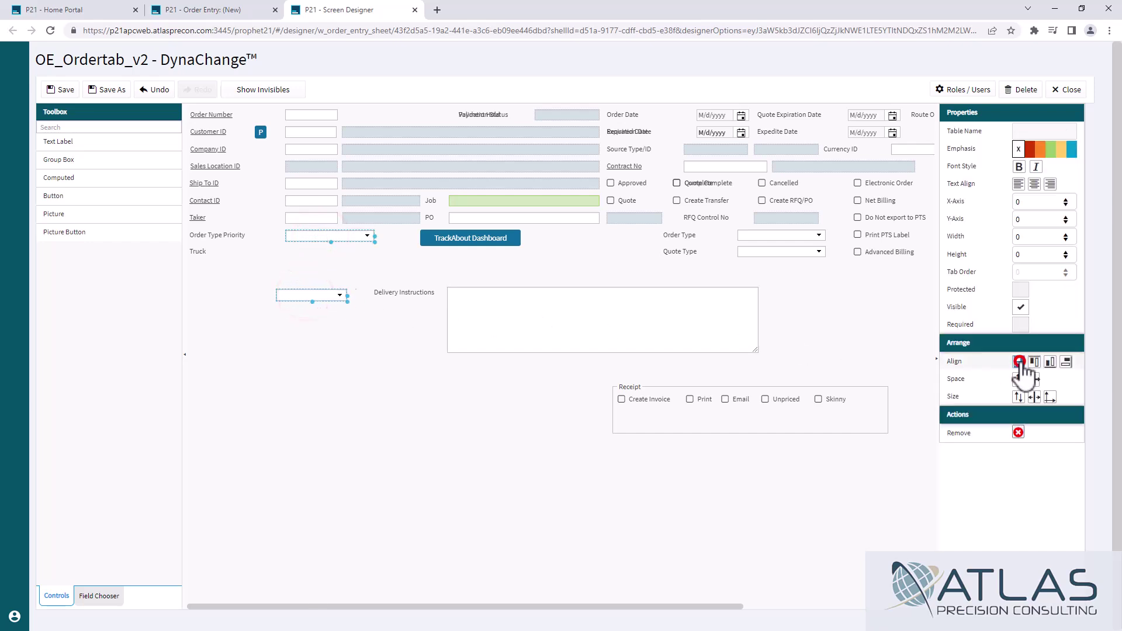
{"action": "left_click", "coordinate": [1019, 363]}
{"action": "left_click", "coordinate": [355, 367]}
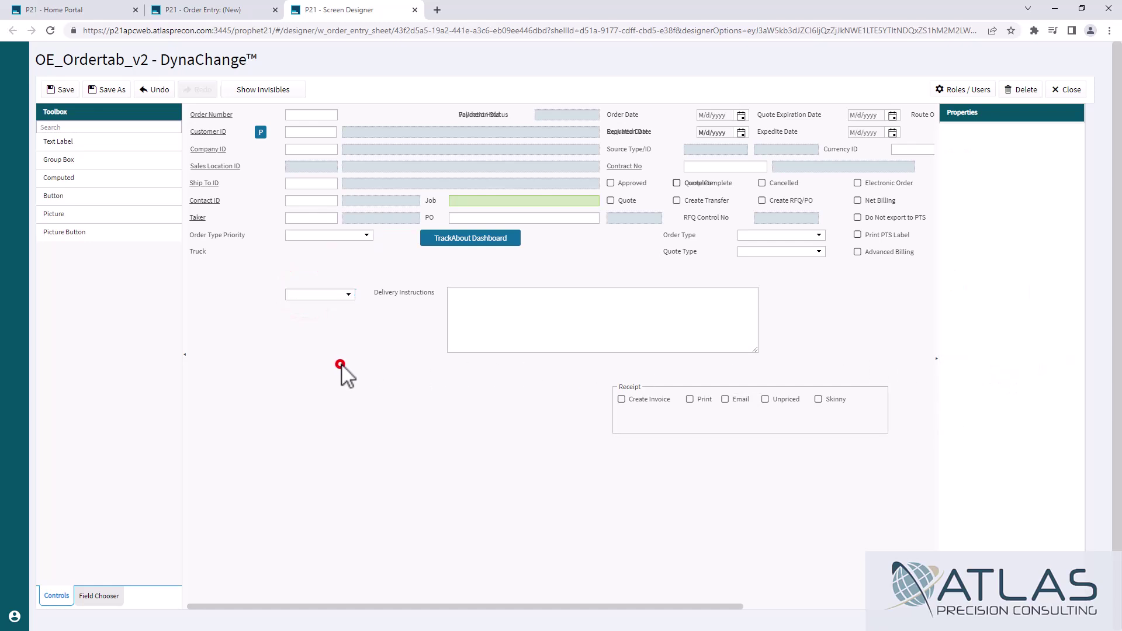
Top-align the Truck dropdown with the Quote Type dropdown
{"action": "left_click", "coordinate": [766, 251]}
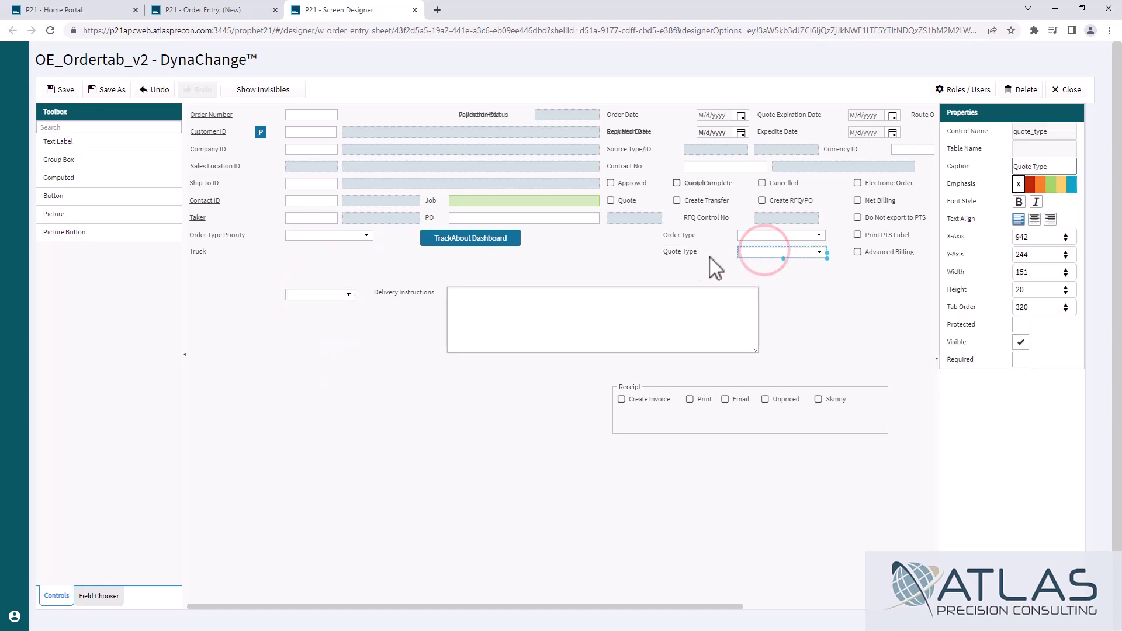
{"action": "left_click", "coordinate": [324, 295], "text": "ctrl"}
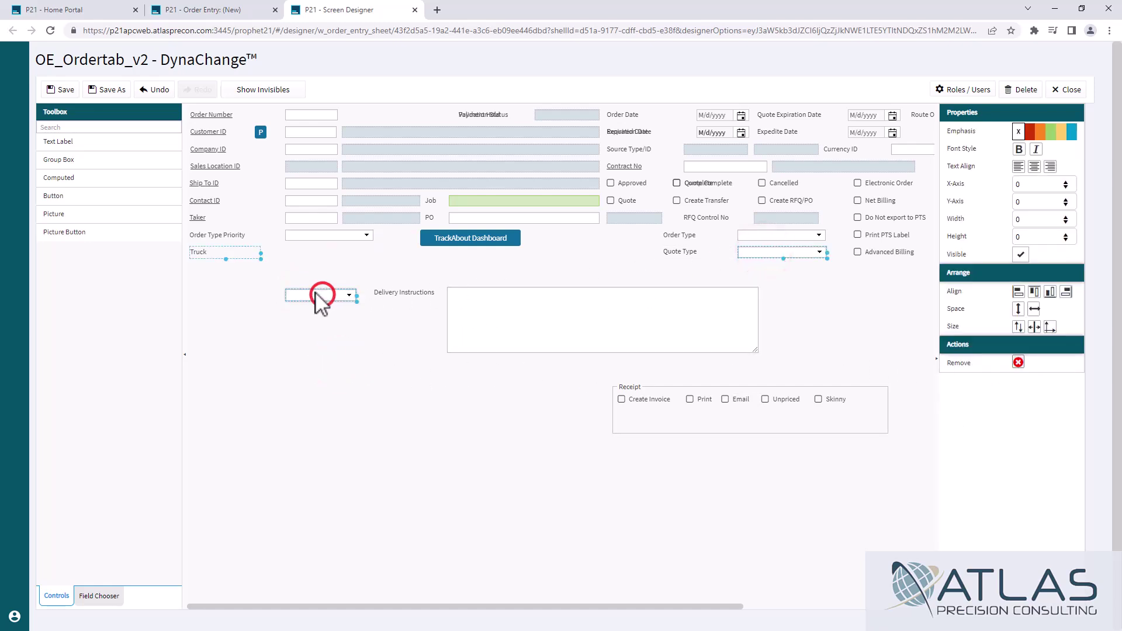
{"action": "left_click", "coordinate": [223, 254], "text": "ctrl"}
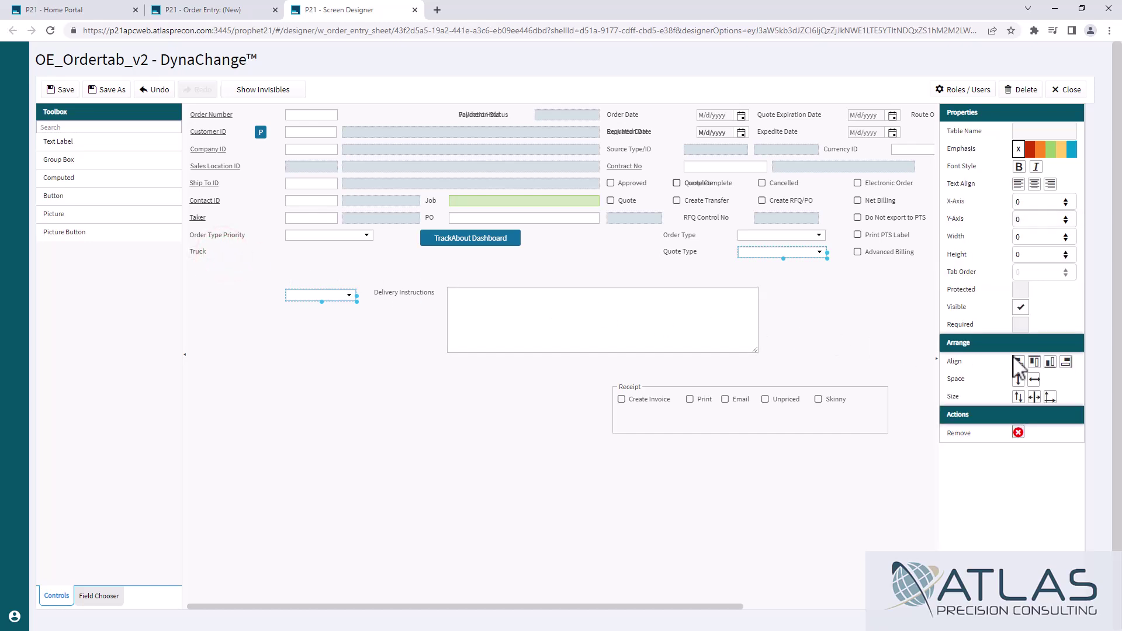
{"action": "left_click", "coordinate": [1034, 362]}
{"action": "left_click", "coordinate": [323, 380]}
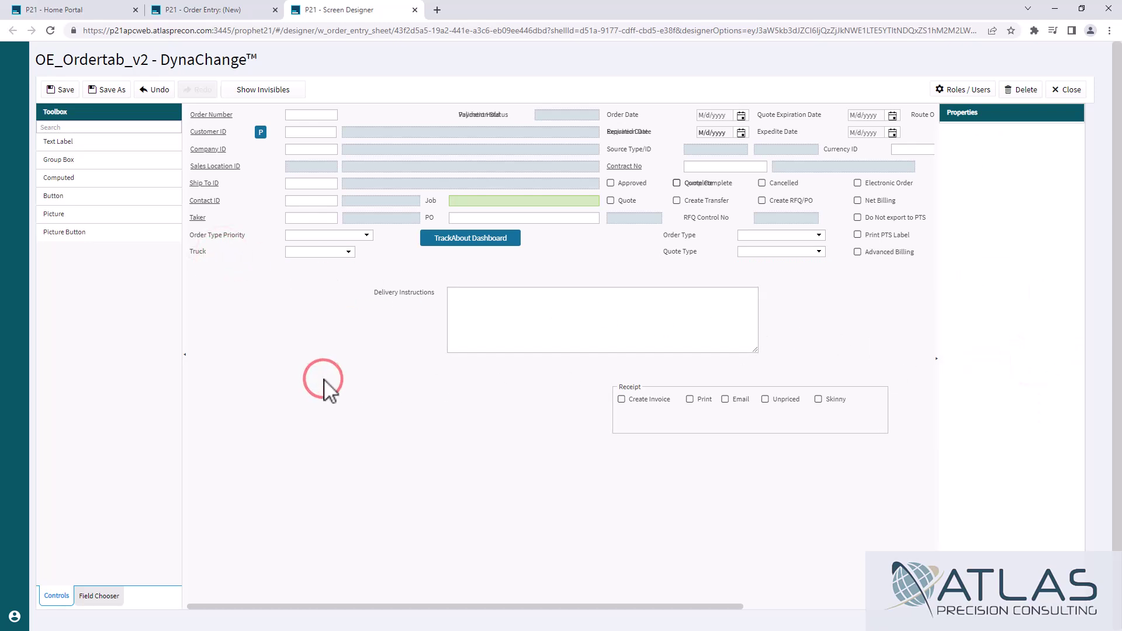
{"action": "left_click_drag", "start_coordinate": [784, 363], "coordinate": [328, 274]}
{"action": "left_click", "coordinate": [320, 308]}
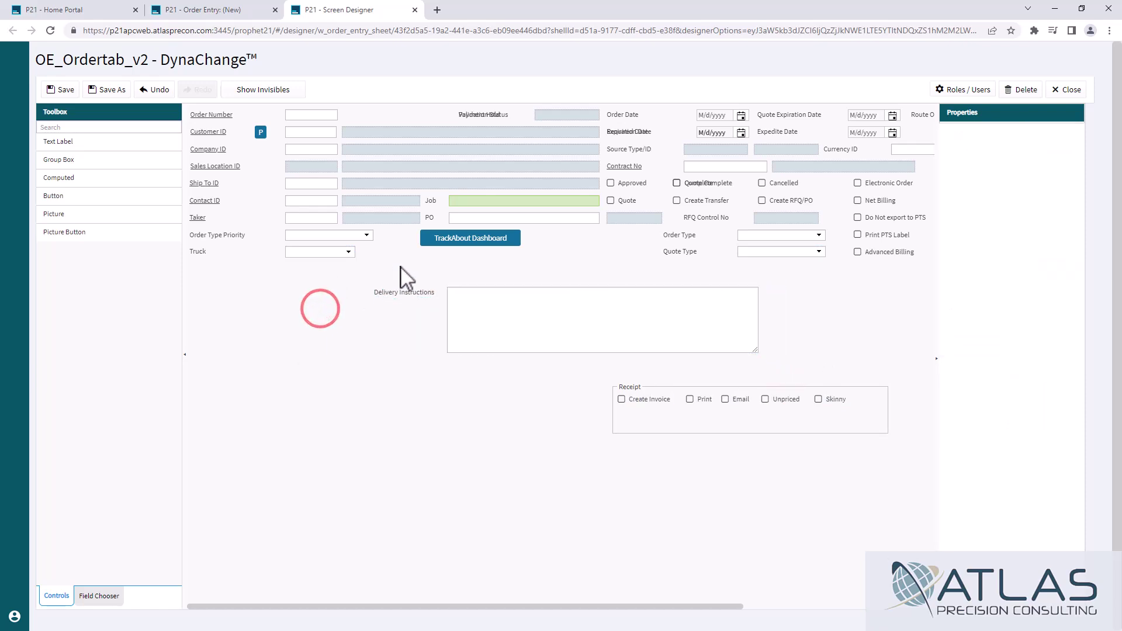
{"action": "left_click_drag", "start_coordinate": [401, 265], "coordinate": [191, 229]}
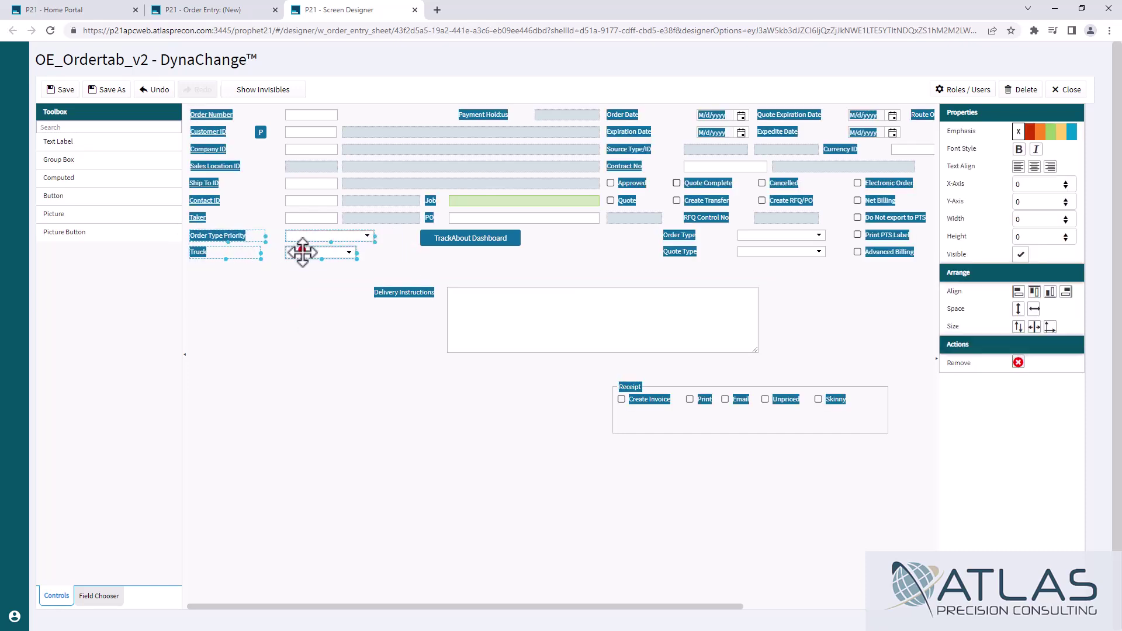
{"action": "mouse_move", "coordinate": [302, 253]}
{"action": "left_mouse_down"}
{"action": "mouse_move", "coordinate": [296, 301]}
{"action": "mouse_move", "coordinate": [302, 250]}
{"action": "left_mouse_up"}
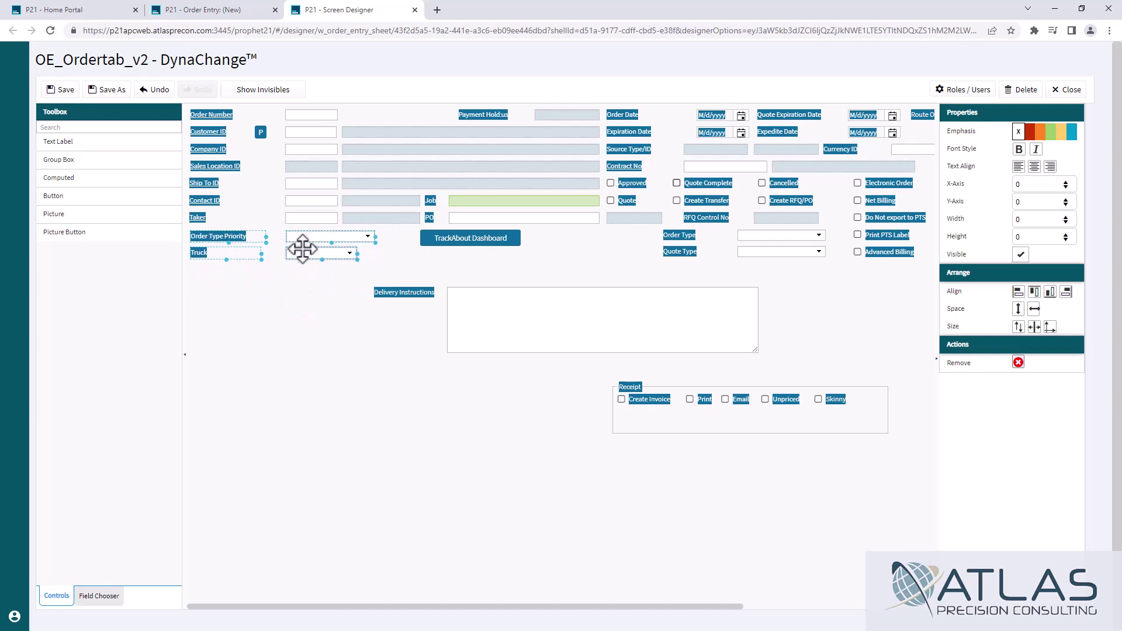
{"action": "left_click", "coordinate": [301, 288]}
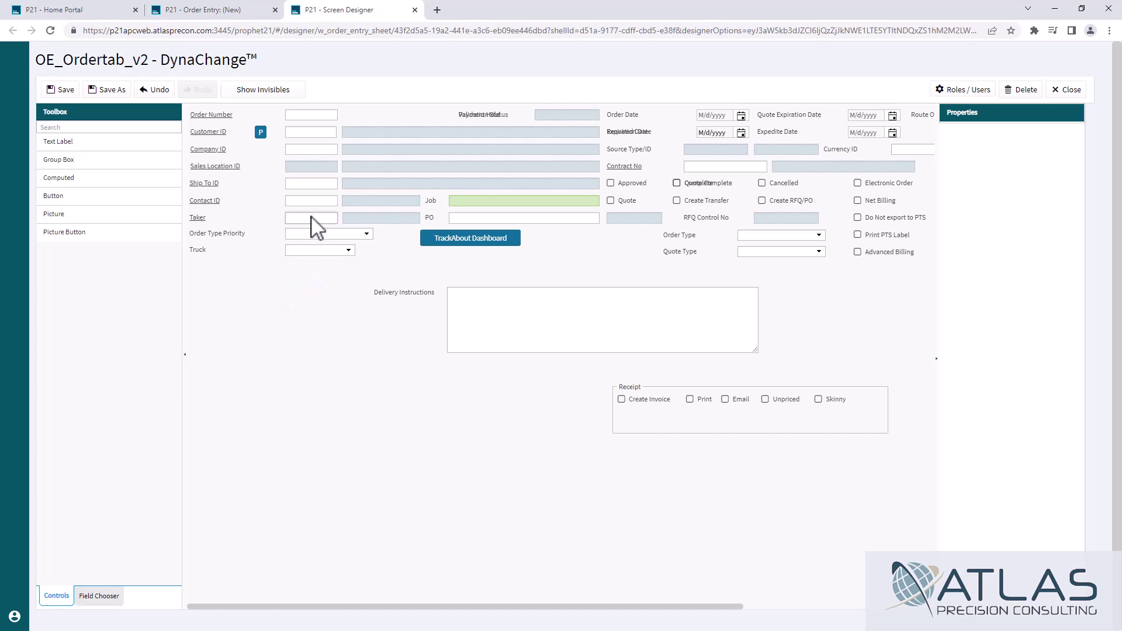
Try a different text alignment and bold font style on the Company ID field
{"action": "left_click", "coordinate": [331, 146]}
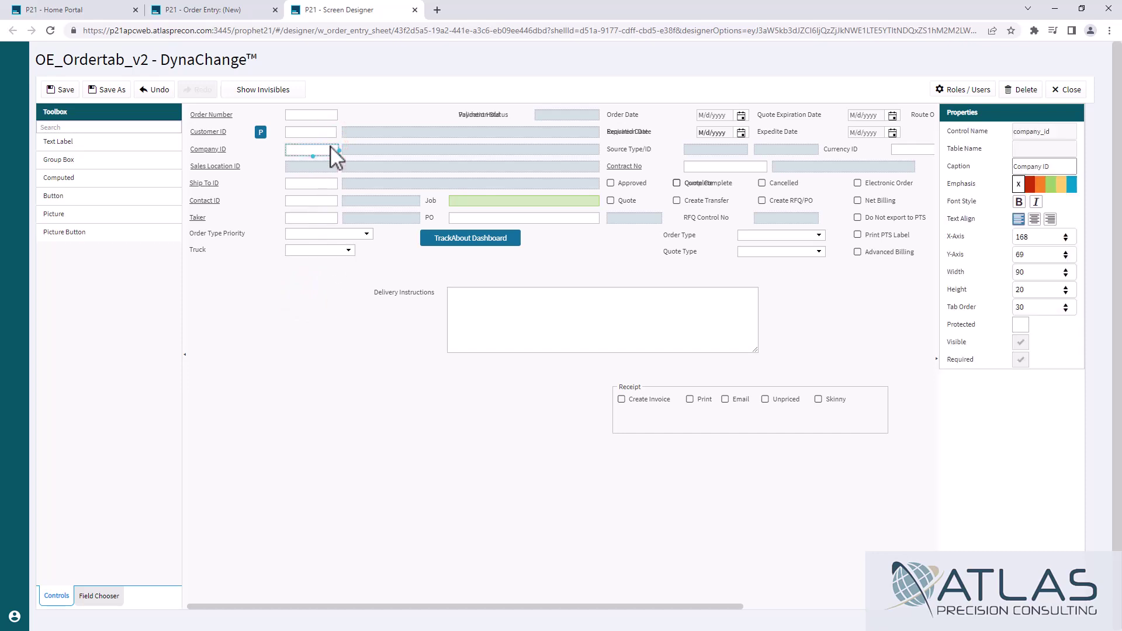
{"action": "left_click", "coordinate": [1034, 224]}
{"action": "left_click", "coordinate": [1019, 202]}
Resize the Delivery Instructions box from 533×113 to 405 wide by 37 high
{"action": "left_click_drag", "start_coordinate": [754, 348], "coordinate": [731, 323]}
{"action": "left_click", "coordinate": [814, 352]}
{"action": "left_click", "coordinate": [755, 348]}
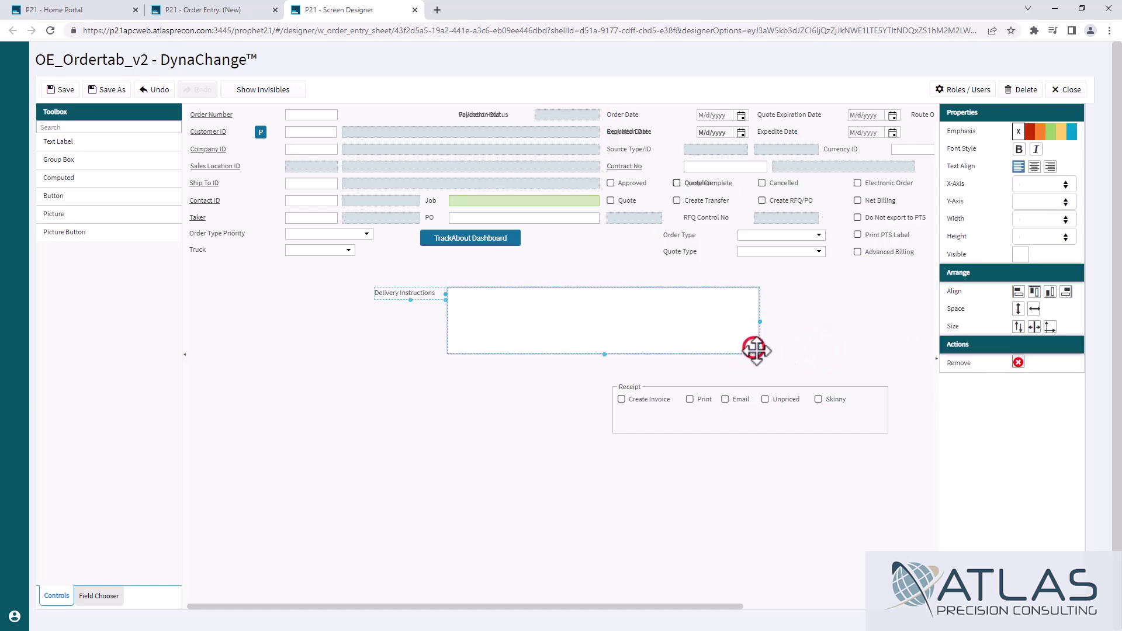
{"action": "left_click_drag", "start_coordinate": [758, 353], "coordinate": [686, 308]}
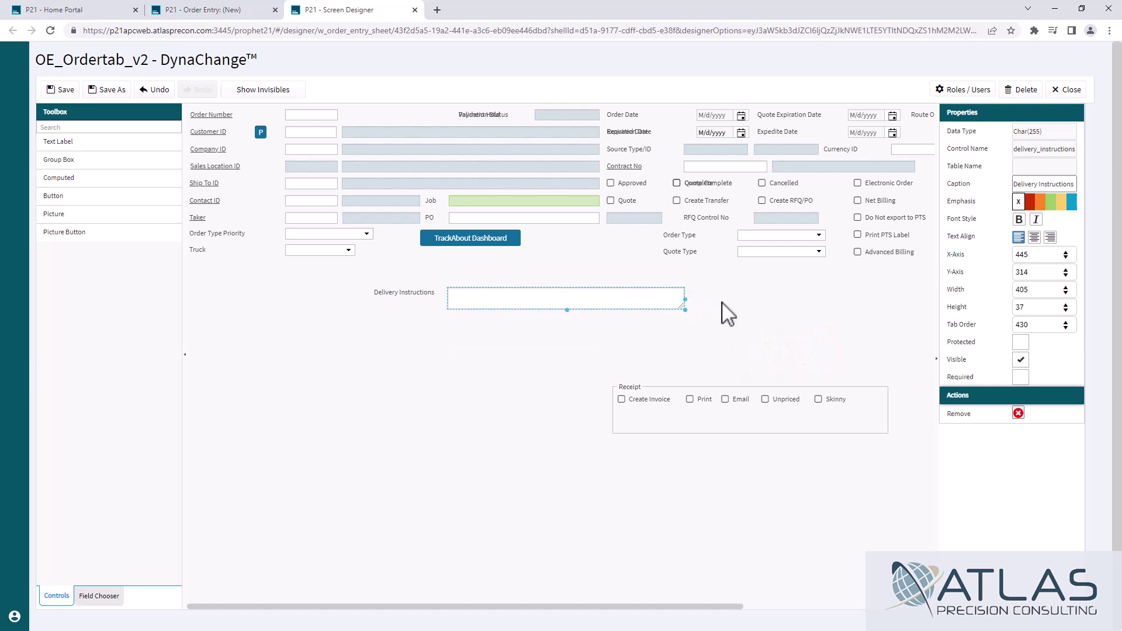